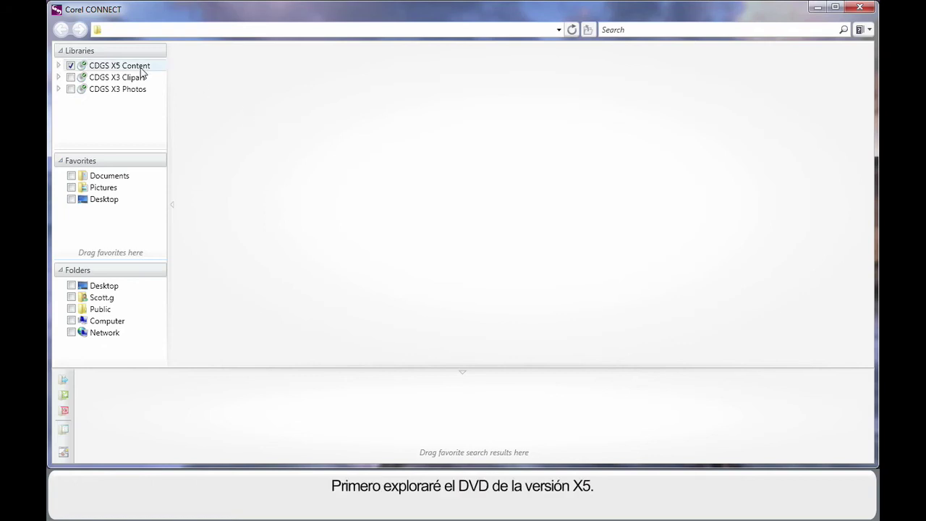
# Expand CDGS X5 Content > Clipart > Animals, open Birds and select the first bird image
pyautogui.click(59, 65)
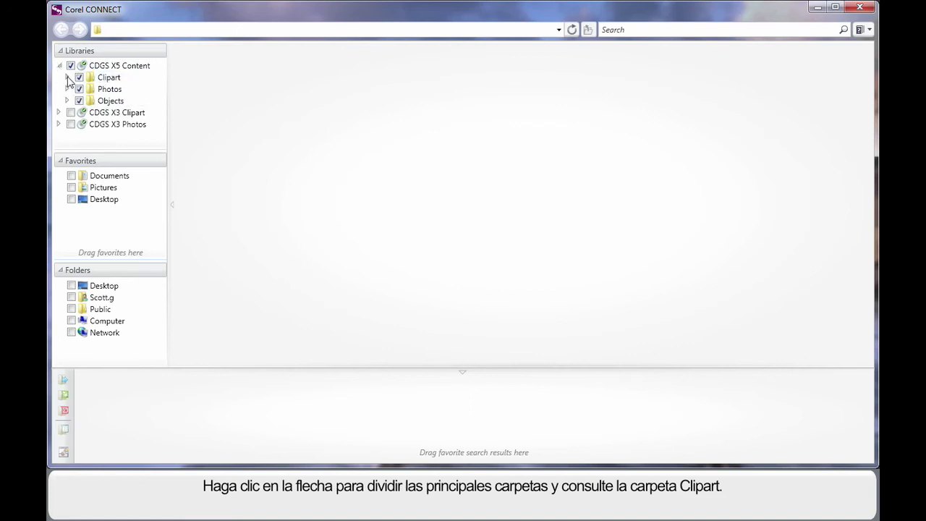
pyautogui.click(68, 77)
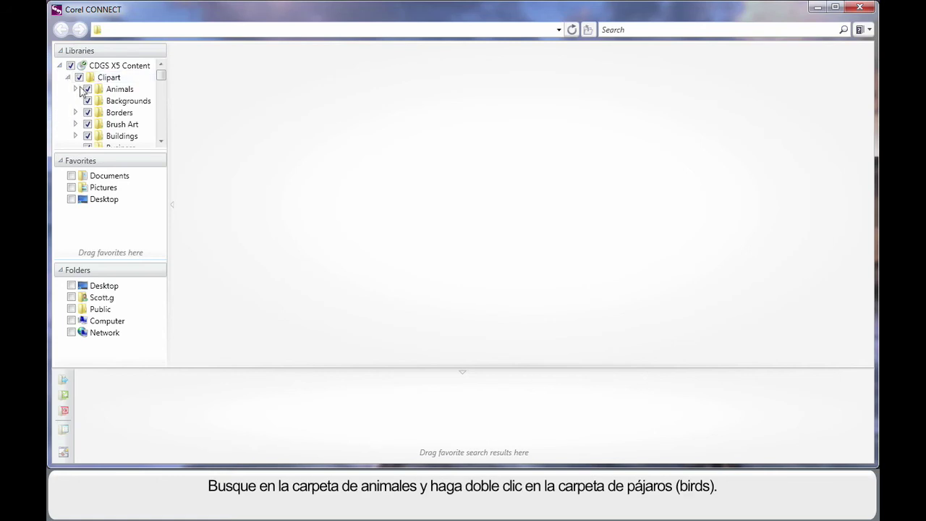
pyautogui.click(75, 88)
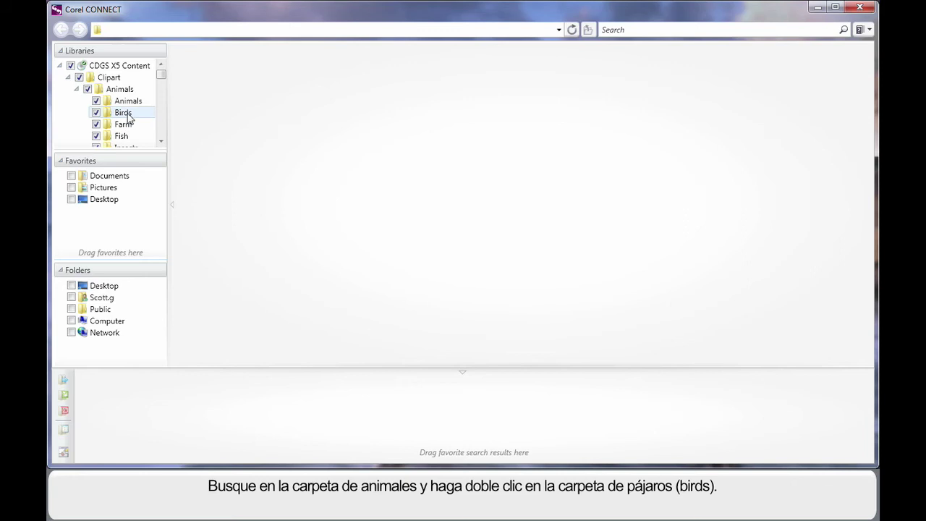
pyautogui.doubleClick(127, 115)
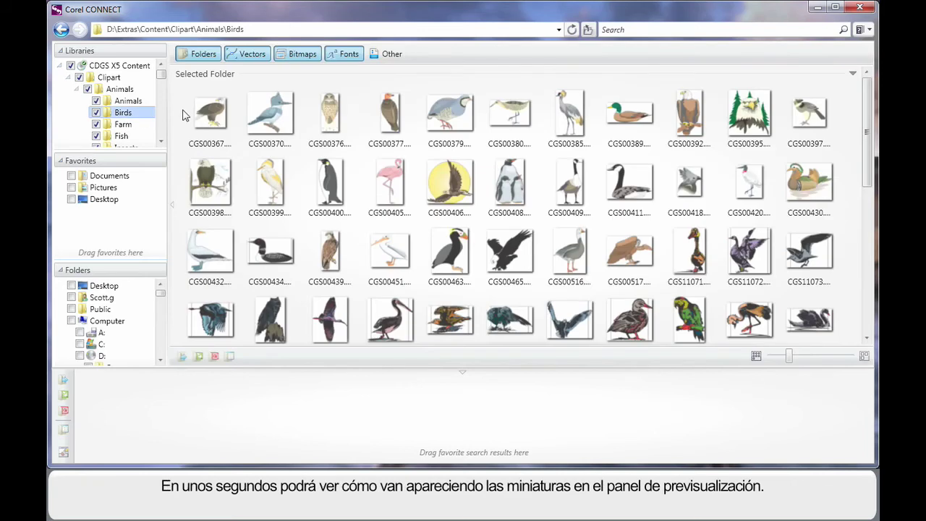
pyautogui.click(184, 115)
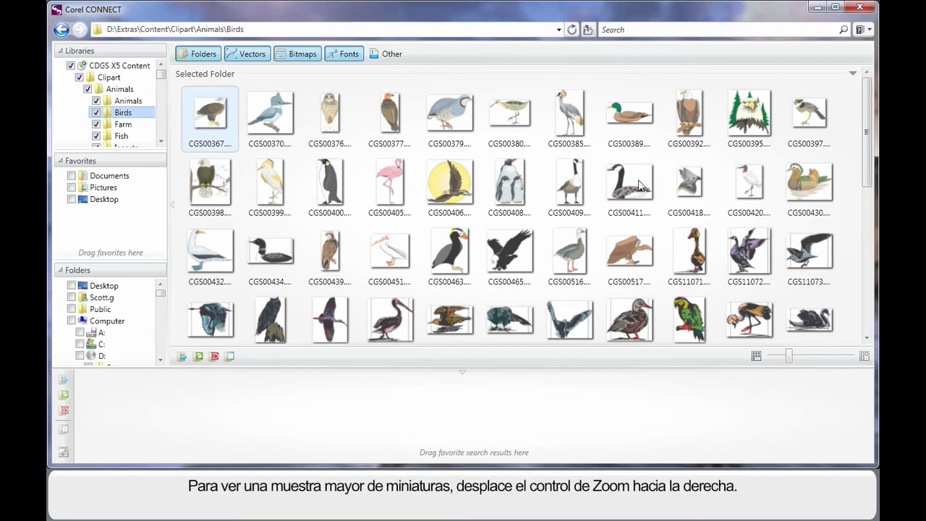
# Enlarge the thumbnails to show full names and collapse the Clipart and CDGS X5 Content folders
pyautogui.moveTo(789, 356); pyautogui.dragTo(823, 361)
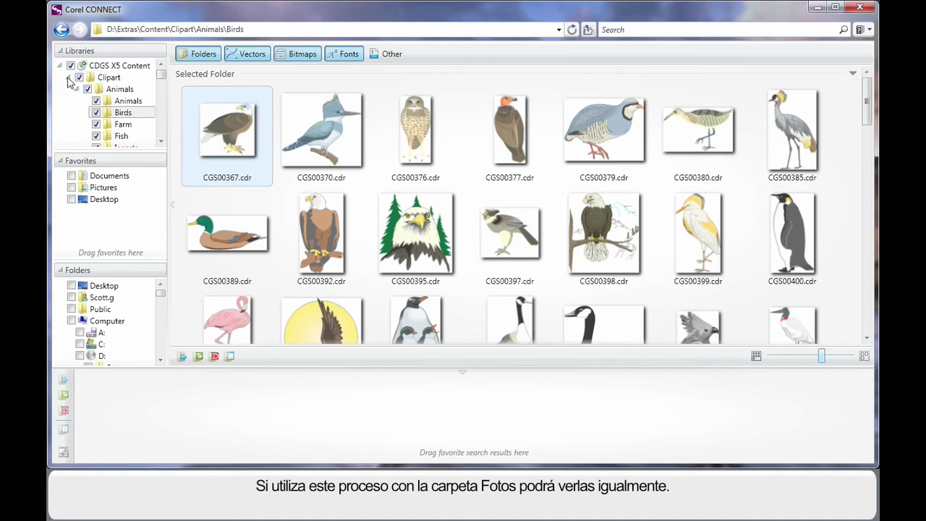
pyautogui.click(69, 80)
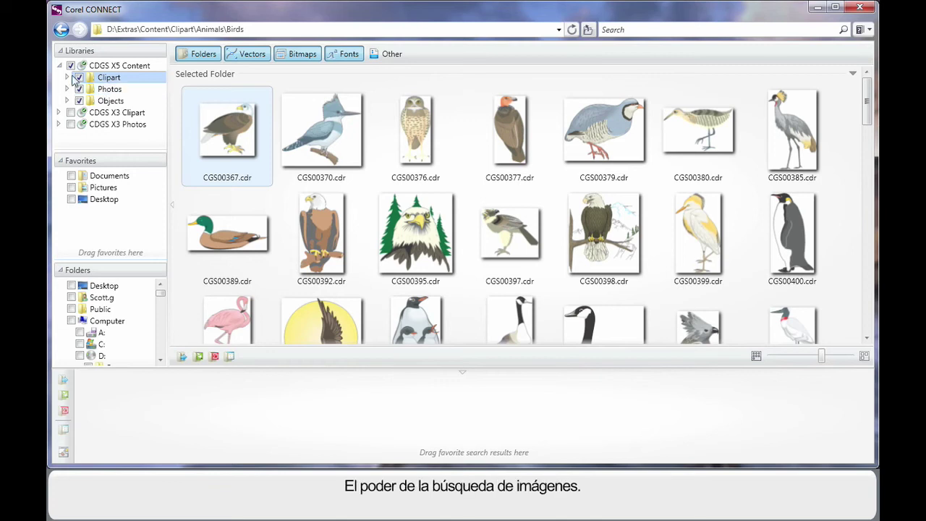
pyautogui.click(60, 66)
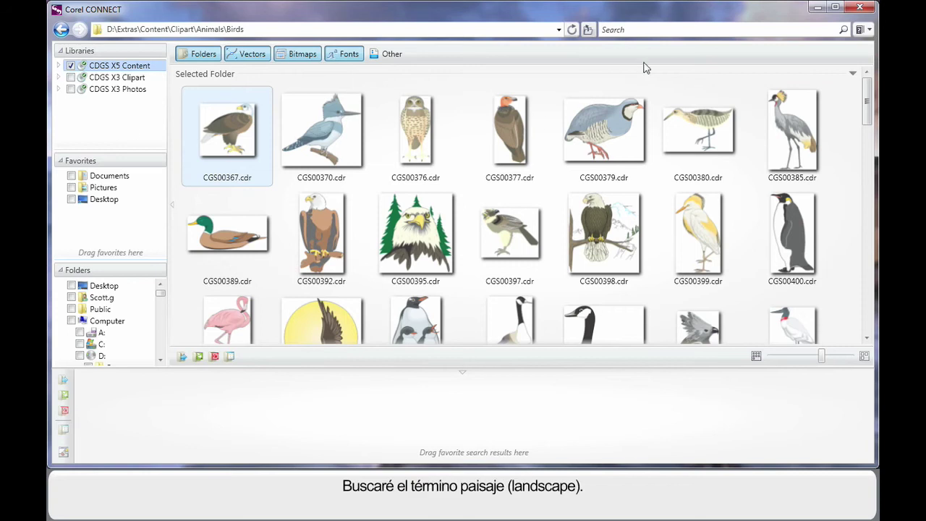
# Enter 'landscape' in the search box
pyautogui.click(642, 31)
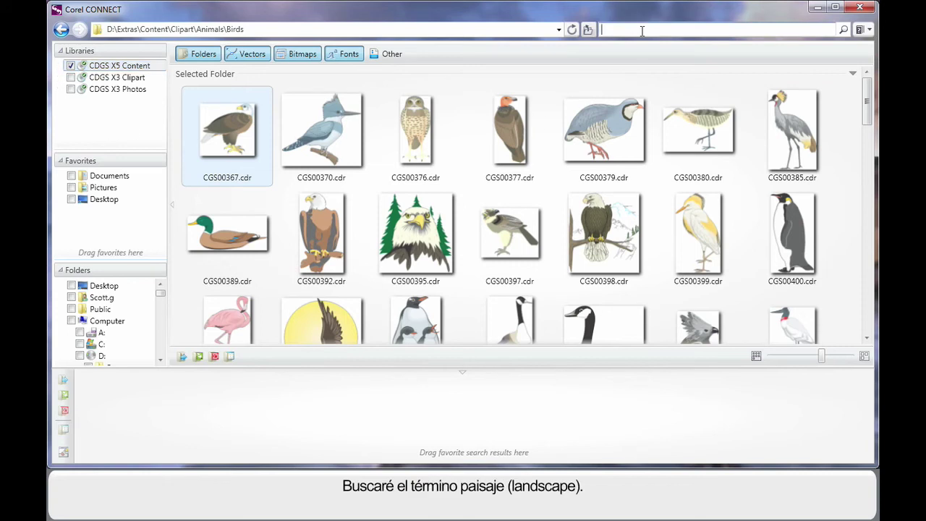
pyautogui.write('landscap')
pyautogui.write('e')
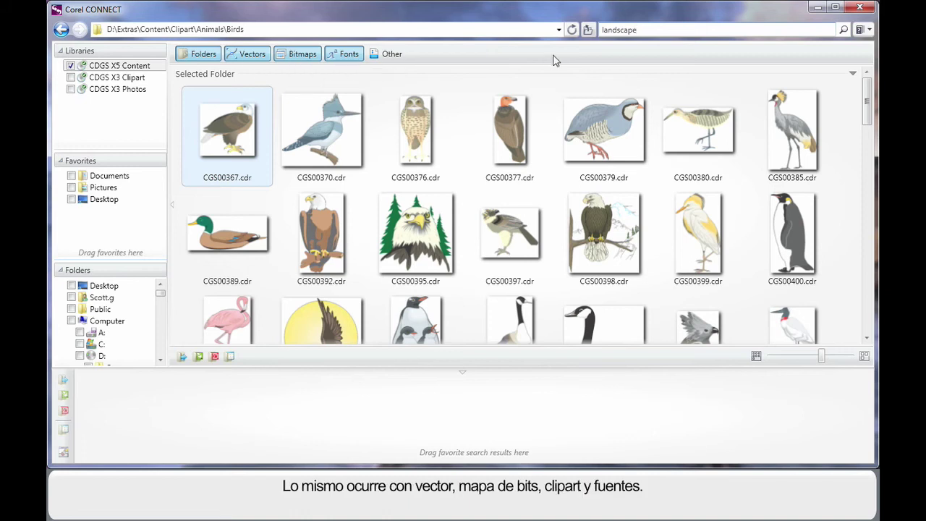
# Run the search for 'landscape'
pyautogui.click(843, 30)
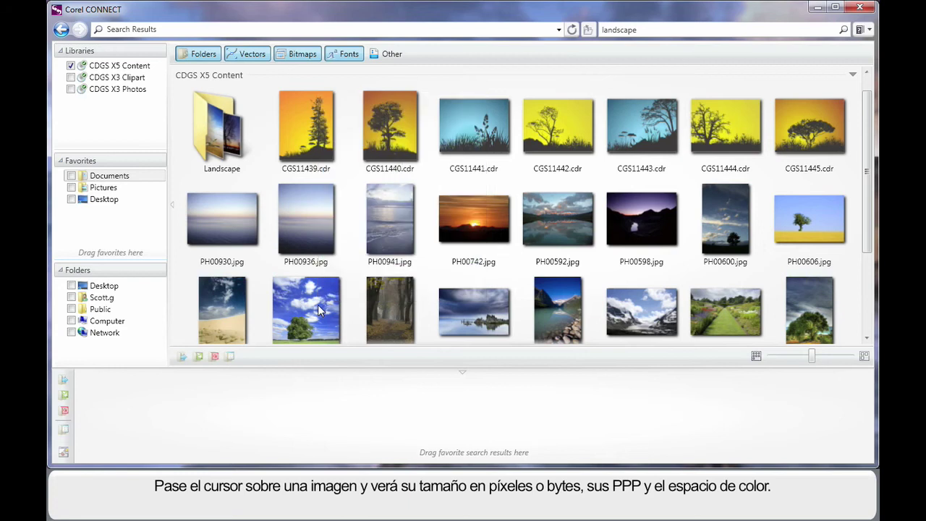
# Add photo PH00632.jpg, a tree under blue sky, to the tray and include the Pictures folder
pyautogui.click(319, 299)
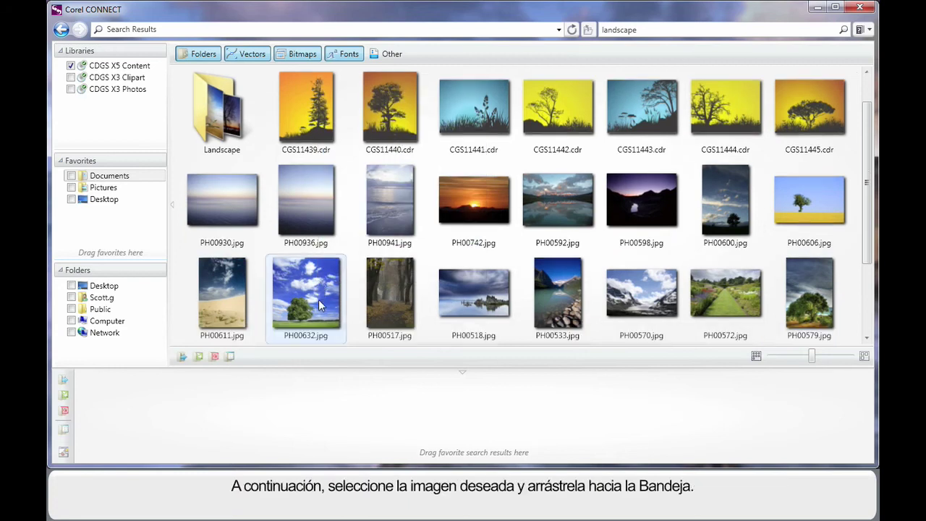
pyautogui.moveTo(319, 299); pyautogui.dragTo(155, 401)
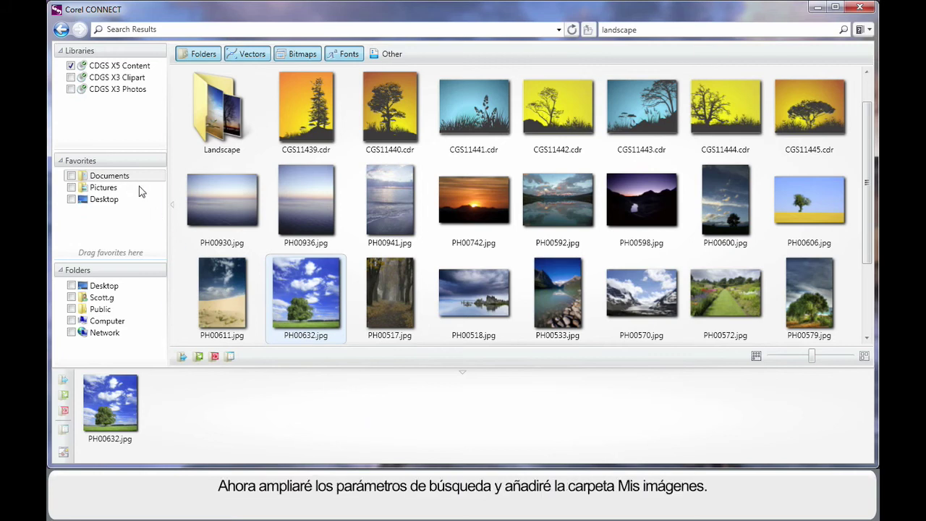
pyautogui.click(70, 187)
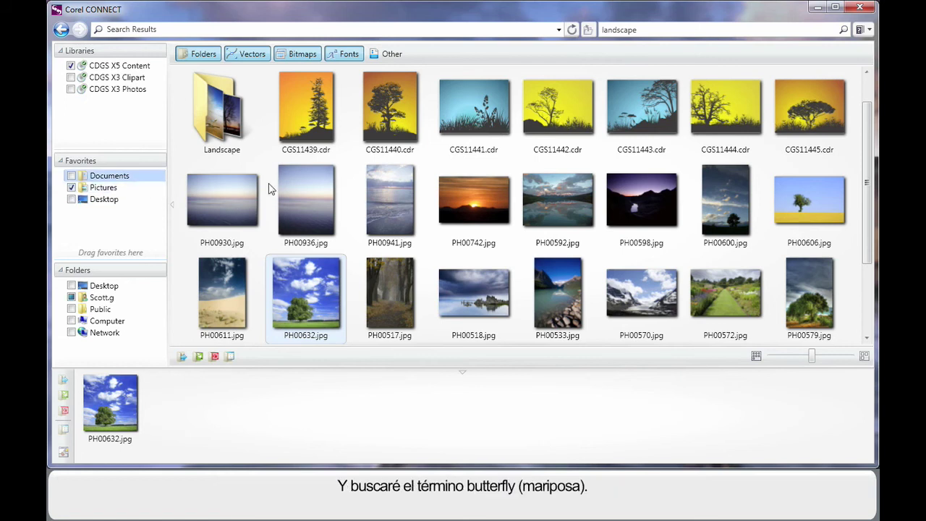
# Replace the search term with 'butterfly', run the search and scroll through the results
pyautogui.moveTo(656, 29); pyautogui.dragTo(593, 33)
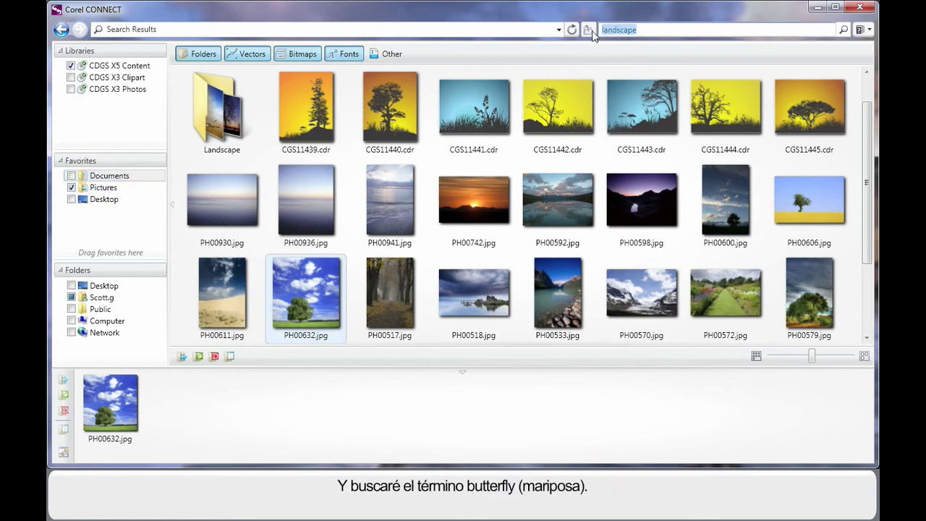
pyautogui.write('butterfly')
pyautogui.press('Return')
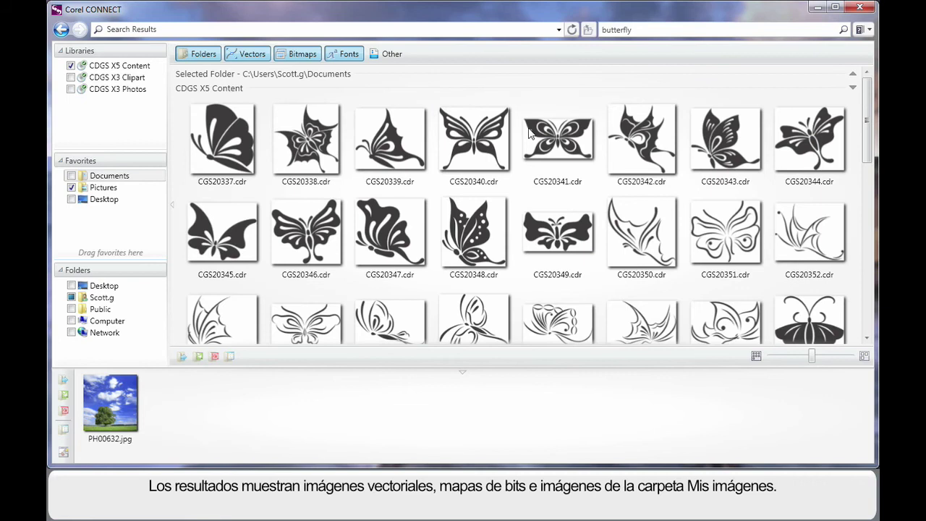
pyautogui.moveTo(868, 126)
pyautogui.mouseDown()
pyautogui.moveTo(873, 157)
pyautogui.moveTo(825, 282)
pyautogui.mouseUp()
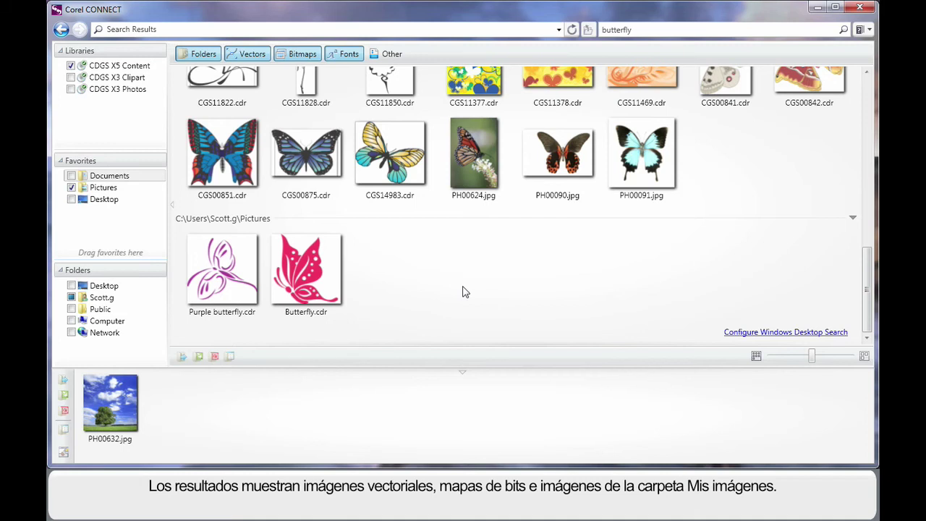
# Add blue butterfly CGS12150.cdr to the tray, then open PH00632.jpg's source folder
pyautogui.moveTo(869, 288); pyautogui.dragTo(844, 186)
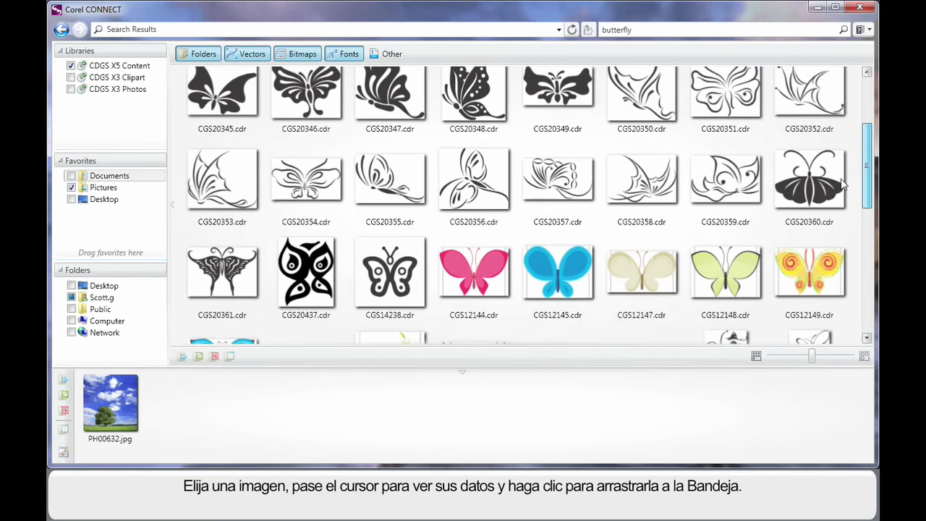
pyautogui.scroll(-3, 844, 185)
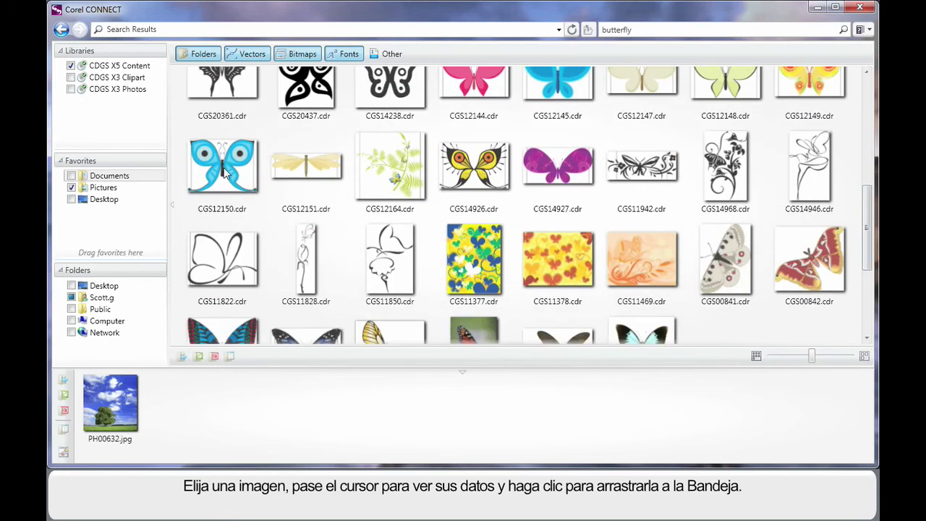
pyautogui.moveTo(222, 165)
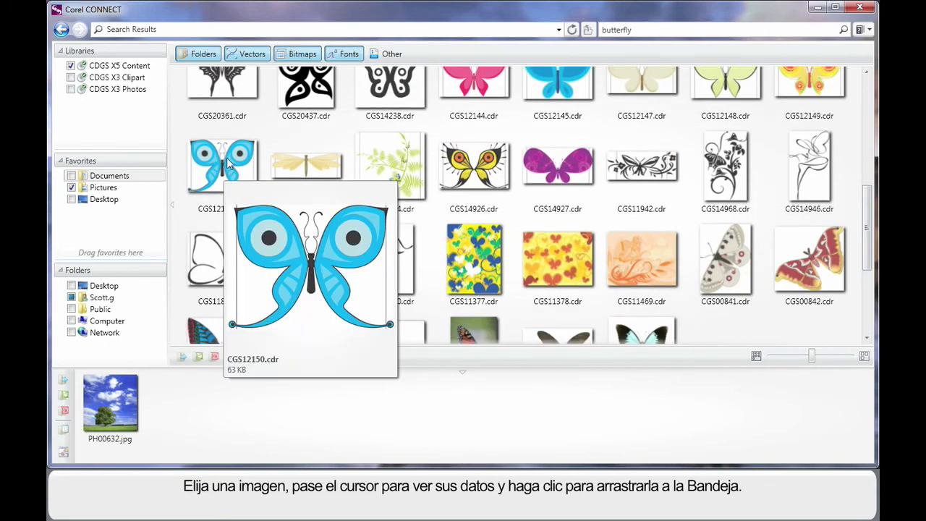
pyautogui.moveTo(227, 155)
pyautogui.mouseDown()
pyautogui.moveTo(209, 373)
pyautogui.moveTo(198, 393)
pyautogui.mouseUp()
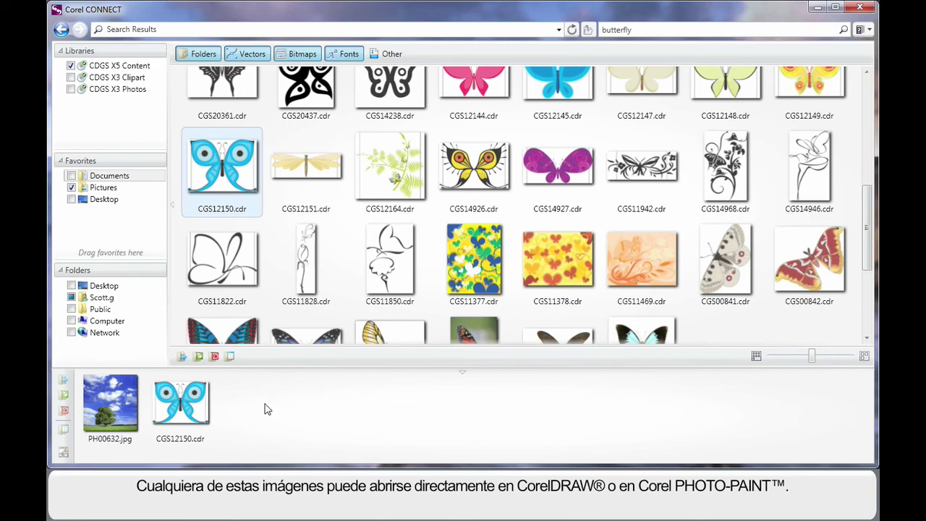
pyautogui.click(125, 399)
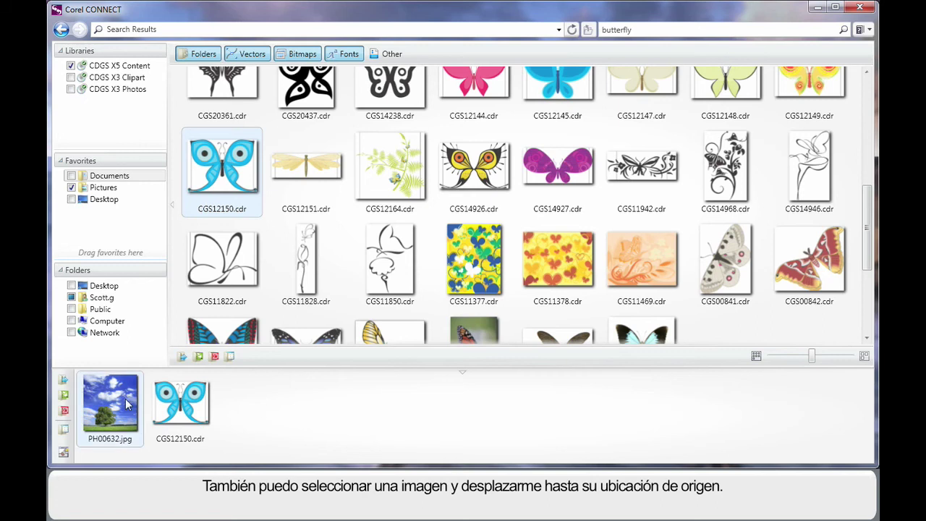
pyautogui.click(63, 431)
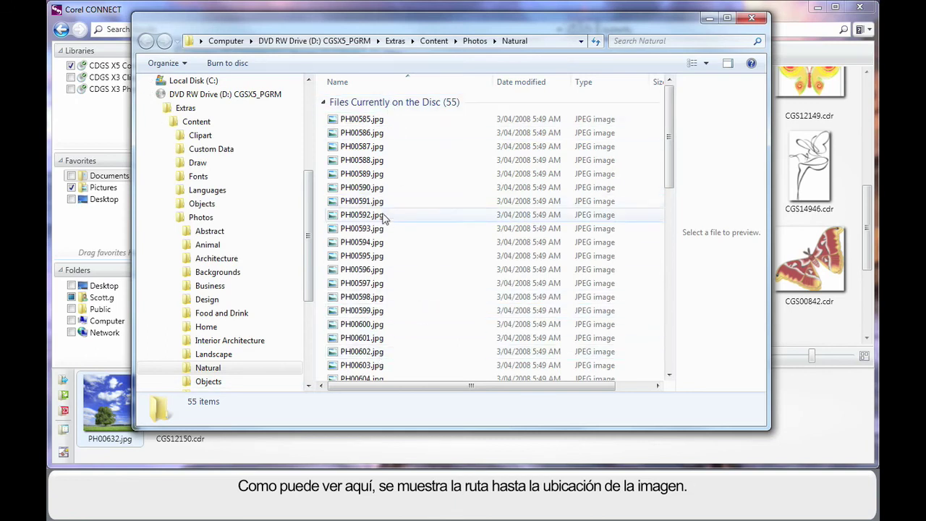
# Close the Natural folder window and open PH00632.jpg in PHOTO-PAINT
pyautogui.click(752, 17)
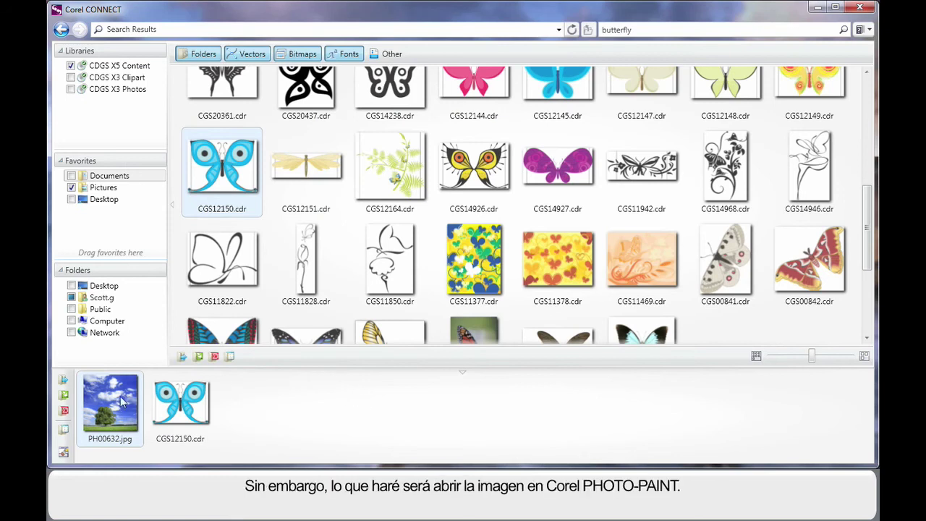
pyautogui.click(64, 412)
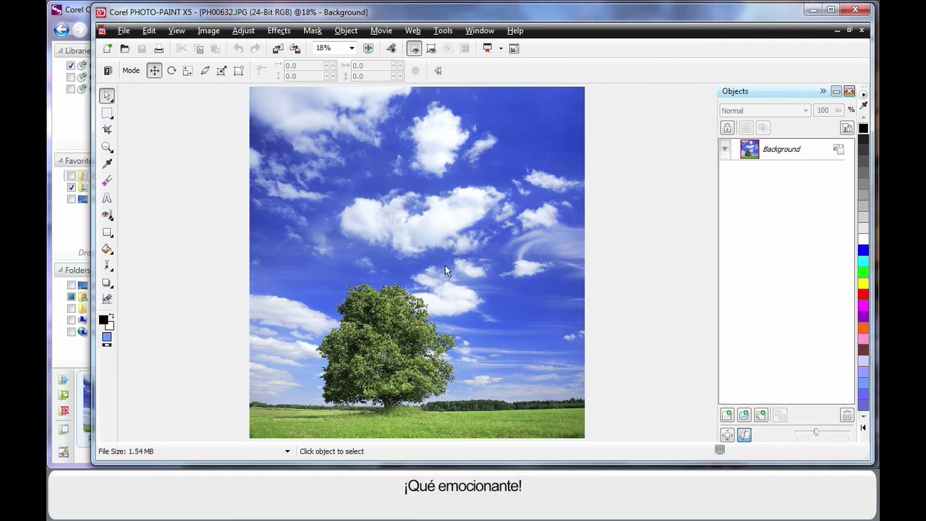
# Show the Connect docker from the Window menu, displaying the shared tray with PH00632.jpg and CGS12150.cdr
pyautogui.click(481, 31)
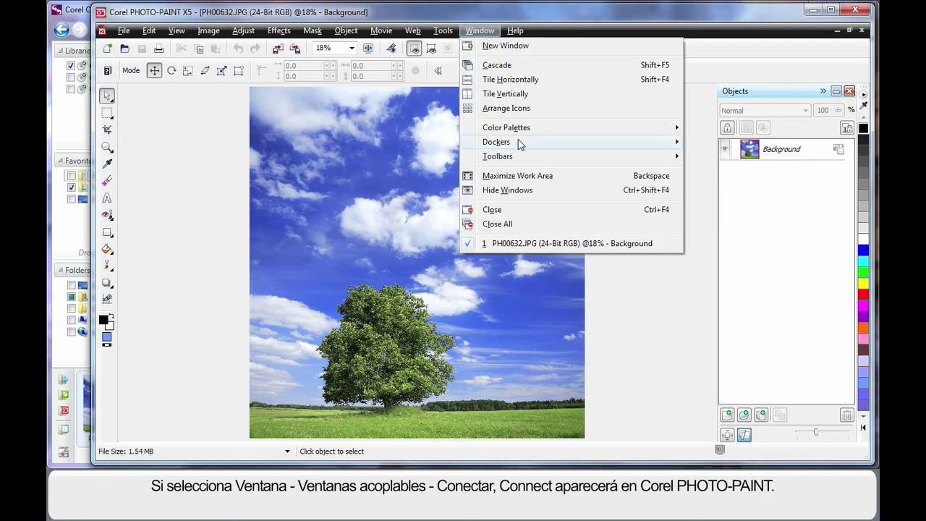
pyautogui.moveTo(496, 142)
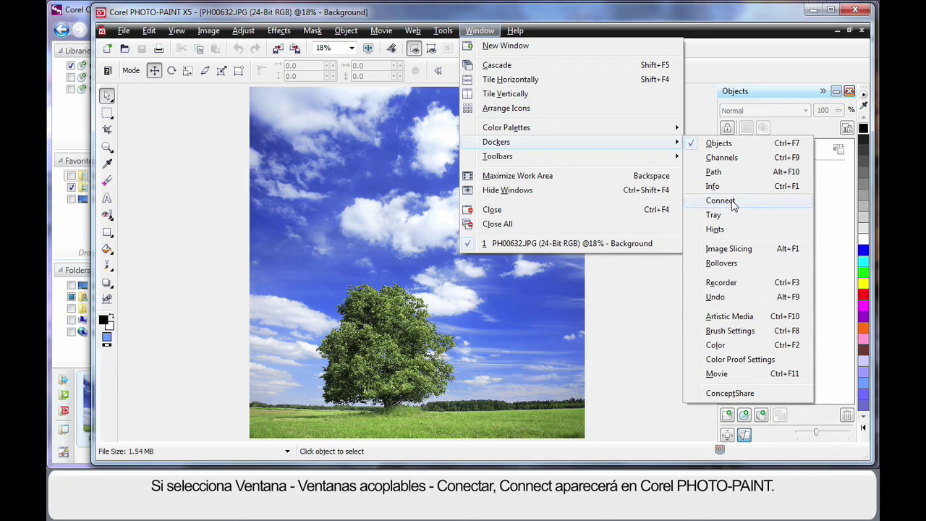
pyautogui.click(732, 204)
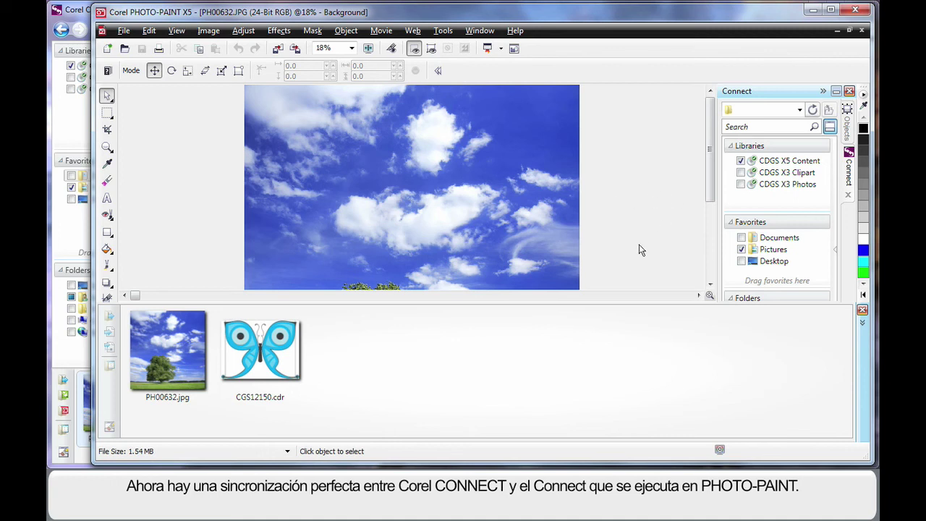
pyautogui.click(765, 127)
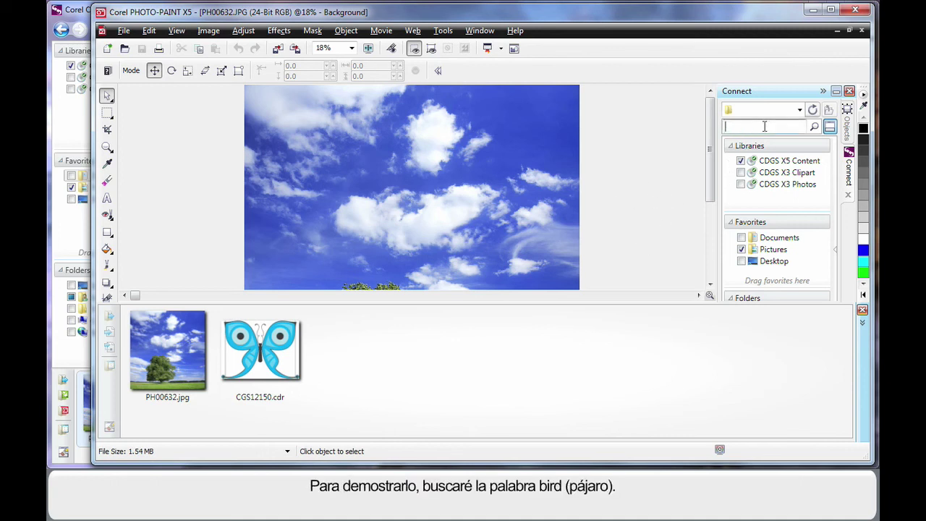
# Search Connect for 'bird', widen the results panel, and dock the tray as a separate panel
pyautogui.write('bird')
pyautogui.press('Return')
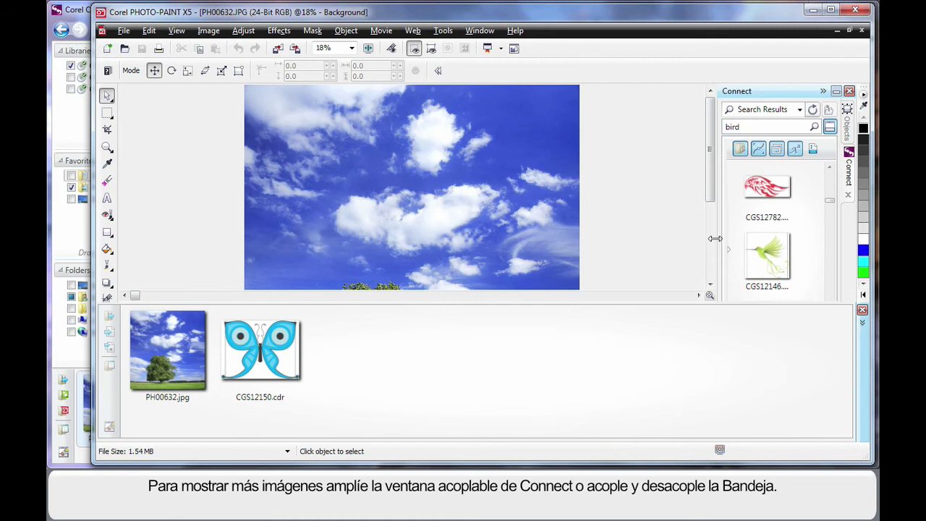
pyautogui.moveTo(718, 239); pyautogui.dragTo(595, 238)
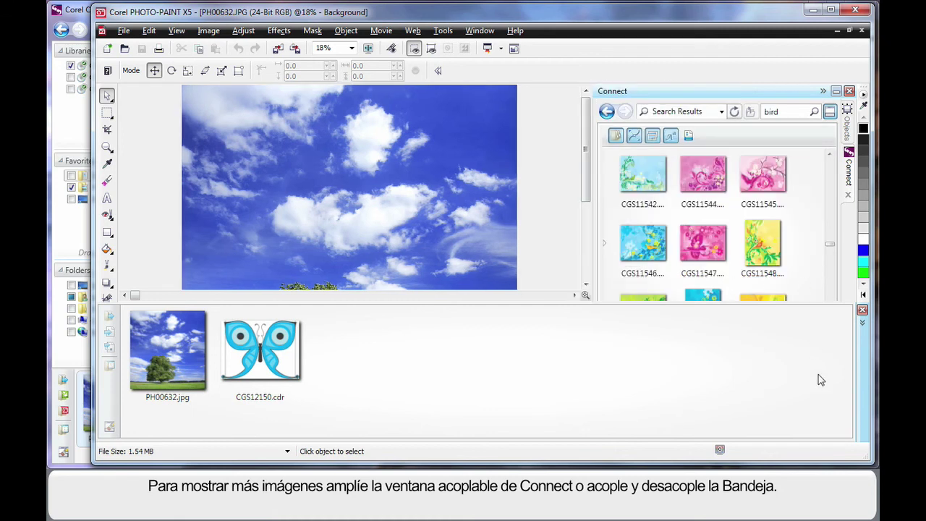
pyautogui.moveTo(687, 355)
pyautogui.mouseDown()
pyautogui.moveTo(383, 239)
pyautogui.moveTo(314, 181)
pyautogui.moveTo(130, 189)
pyautogui.moveTo(120, 207)
pyautogui.mouseUp()
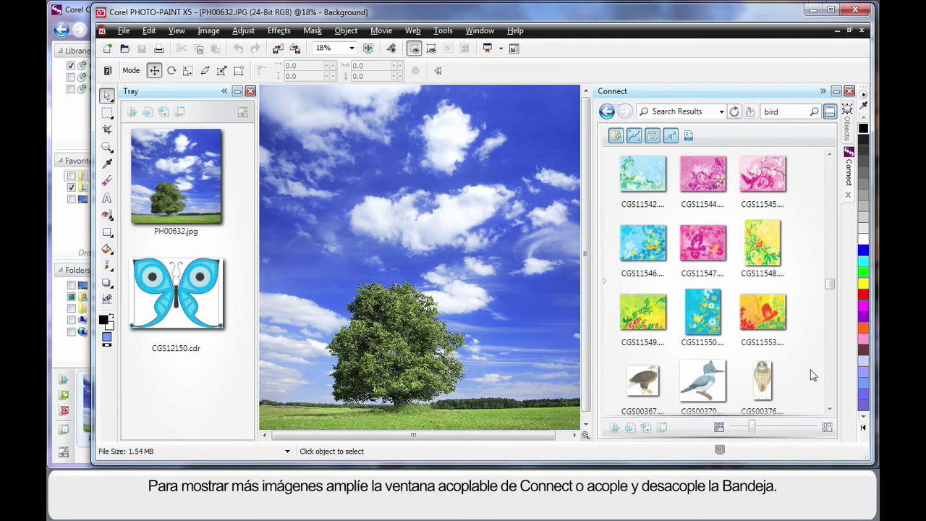
pyautogui.moveTo(830, 287); pyautogui.dragTo(832, 305)
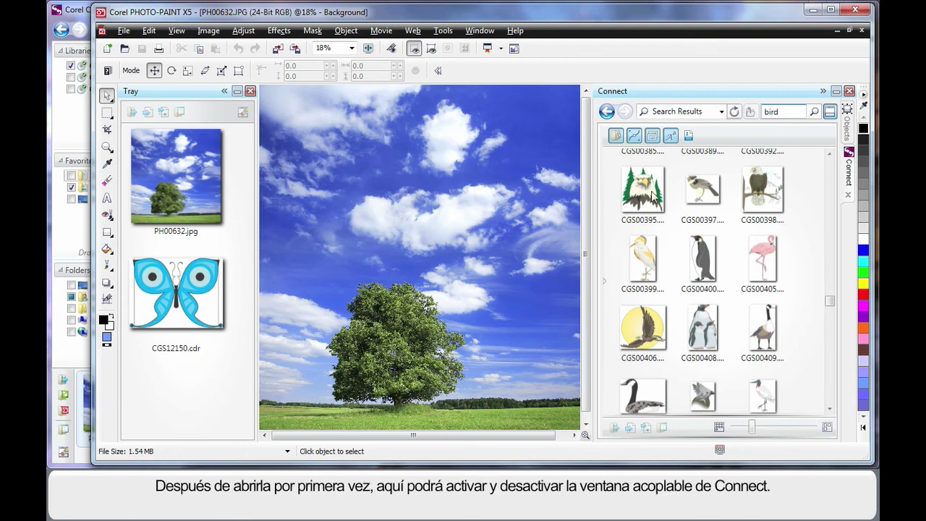
# Add the green floral clip CGS11539.cdr to PHOTO-PAINT's tray, then select the blue butterfly in CONNECT's tray
pyautogui.click(830, 116)
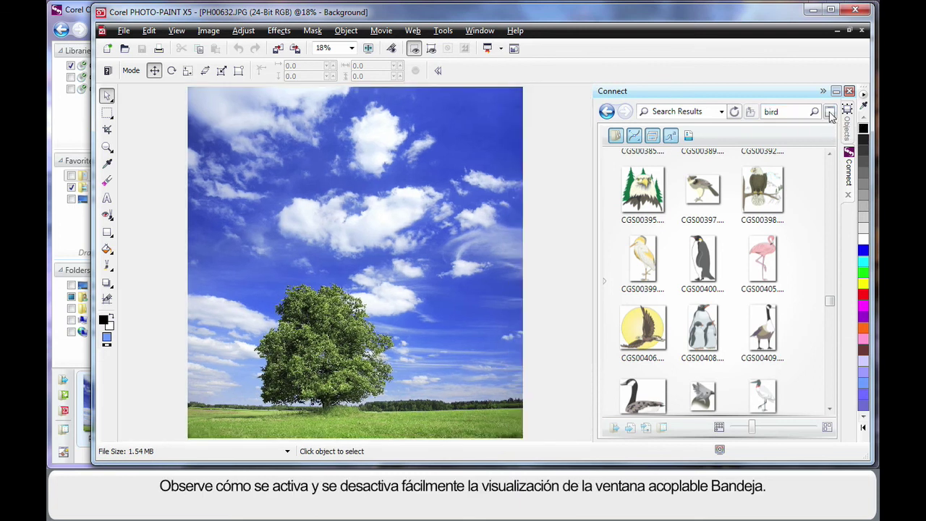
pyautogui.click(830, 115)
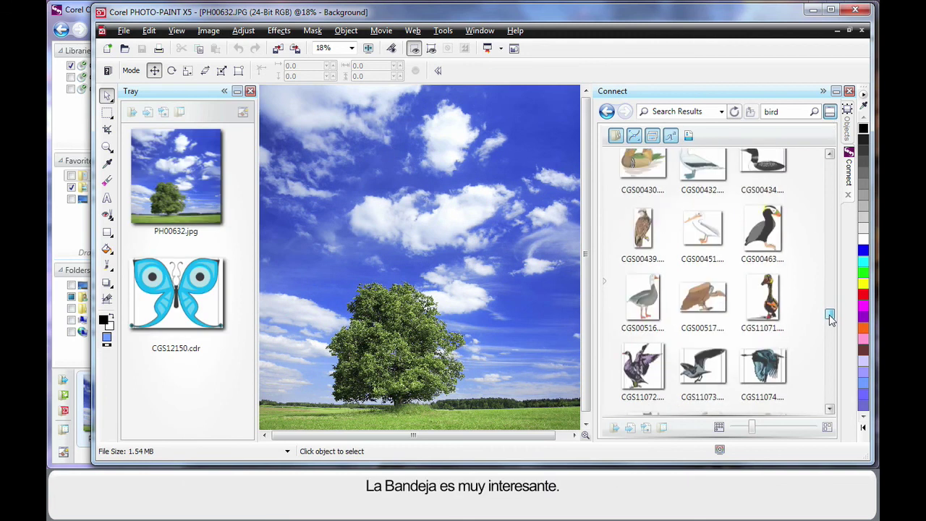
pyautogui.moveTo(831, 308); pyautogui.dragTo(830, 284)
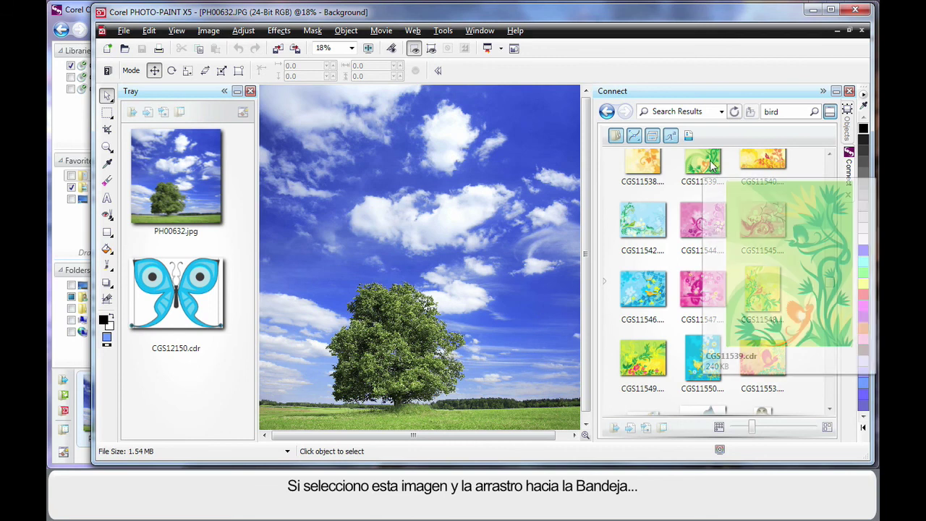
pyautogui.moveTo(709, 163); pyautogui.dragTo(184, 385)
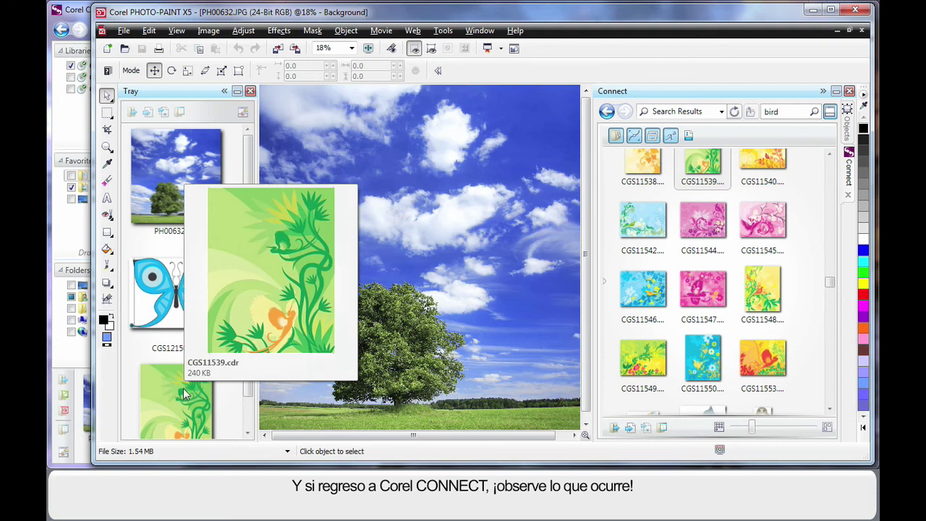
pyautogui.click(79, 12)
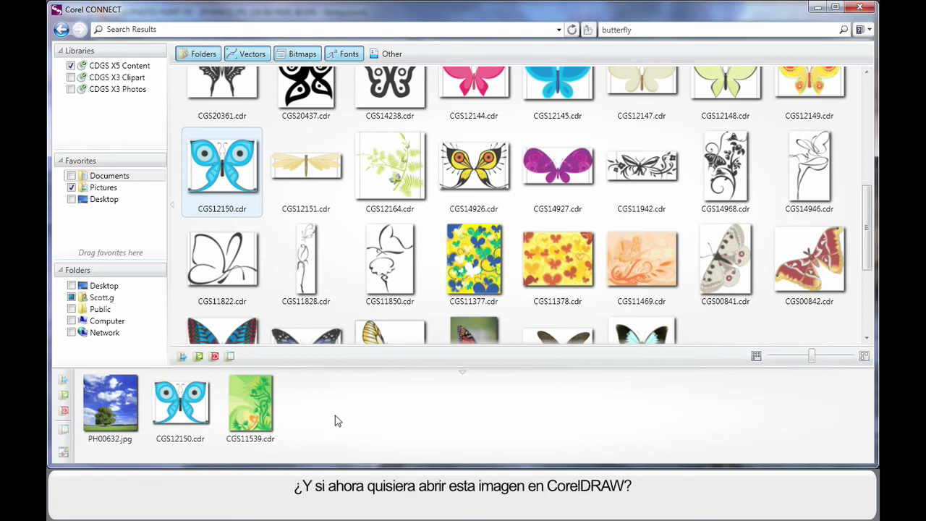
pyautogui.click(190, 409)
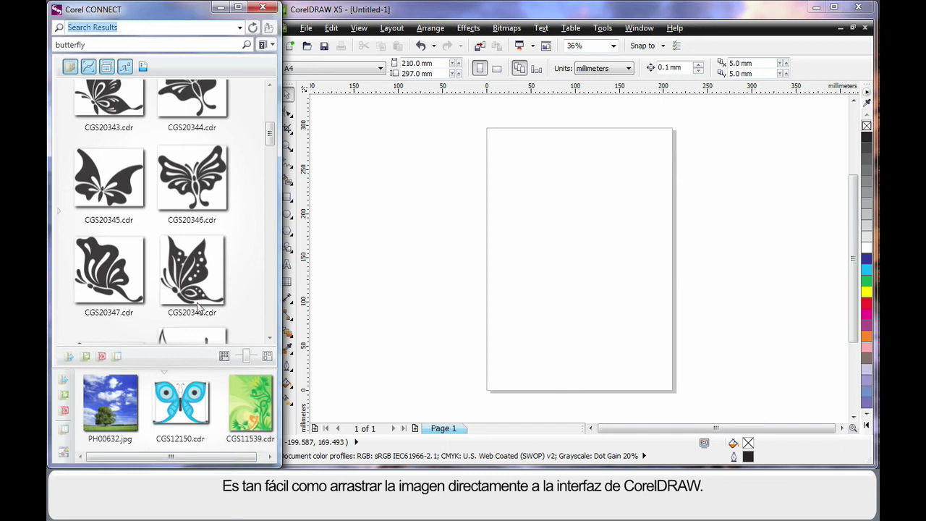
# Drop the blue butterfly CGS12150.cdr onto the page, deselect it, and widen the CorelDRAW window
pyautogui.moveTo(158, 390); pyautogui.dragTo(572, 229)
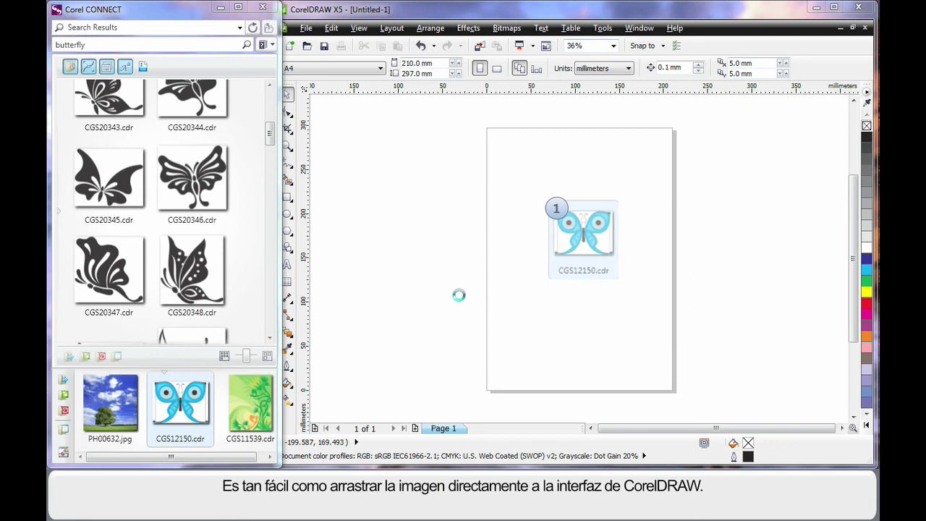
pyautogui.click(399, 282)
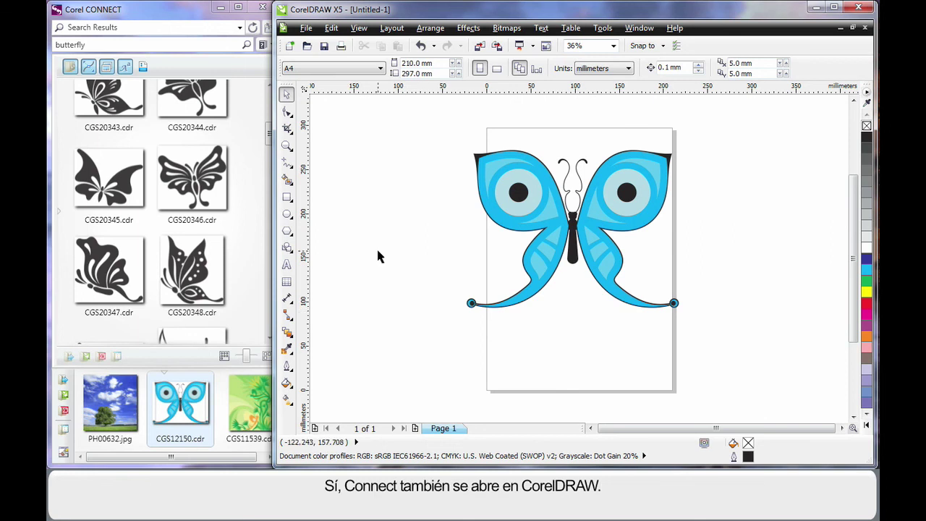
pyautogui.moveTo(272, 249); pyautogui.dragTo(135, 246)
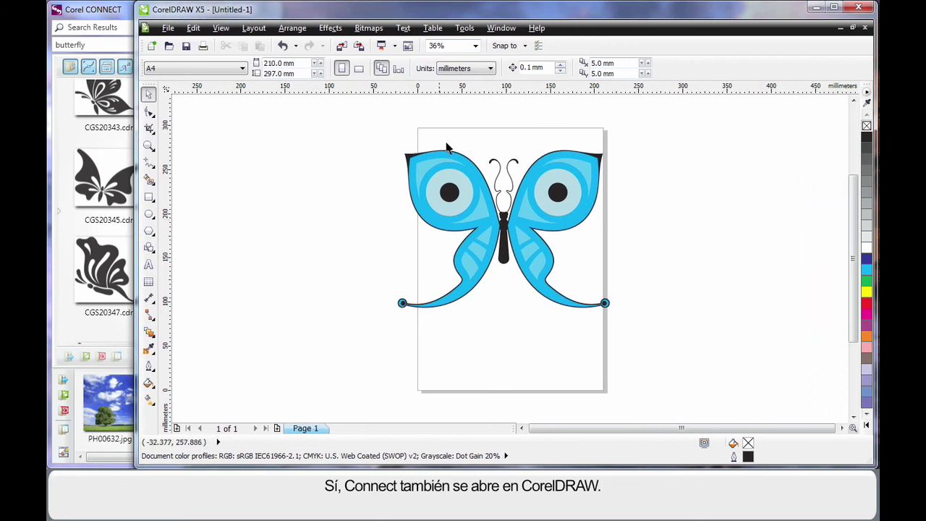
# Show the Connect docker from Window > Dockers and dock the Tray as a column left of the drawing
pyautogui.click(503, 29)
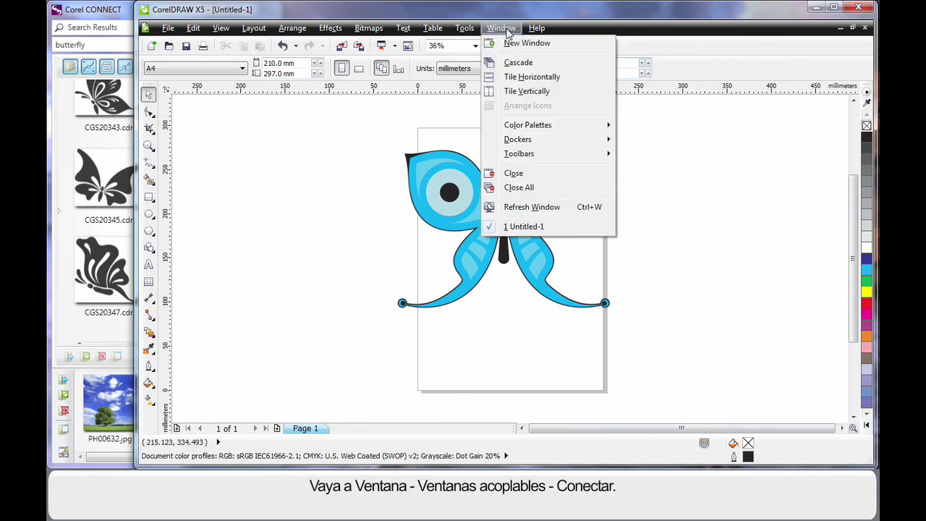
pyautogui.moveTo(518, 139)
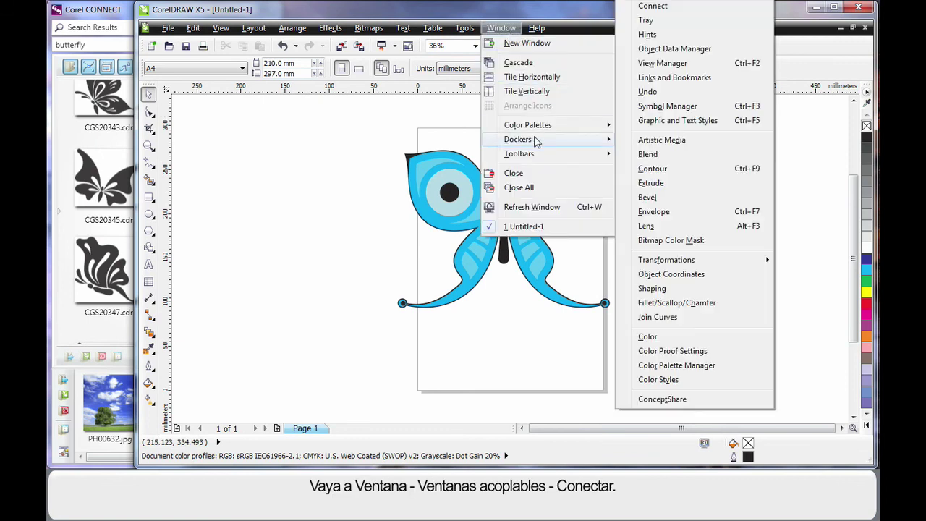
pyautogui.click(654, 7)
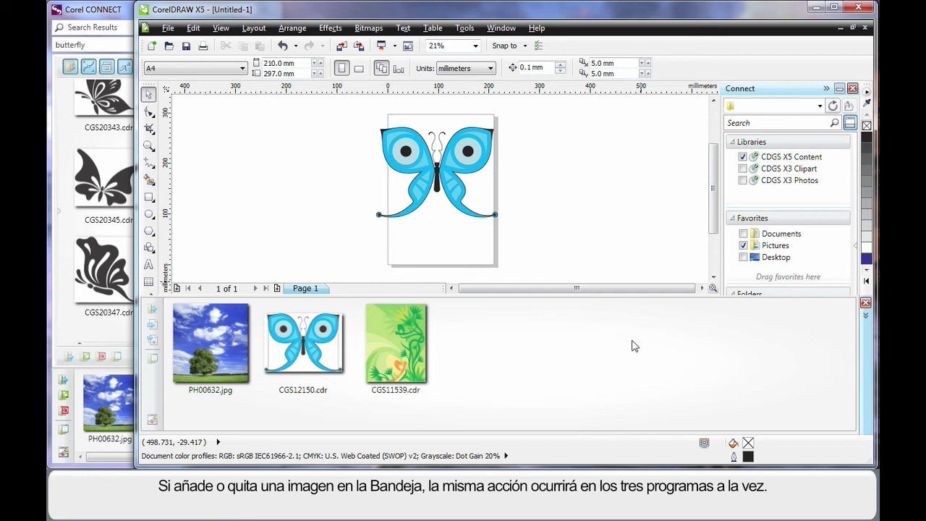
pyautogui.moveTo(559, 299)
pyautogui.mouseDown()
pyautogui.moveTo(335, 286)
pyautogui.moveTo(167, 261)
pyautogui.mouseUp()
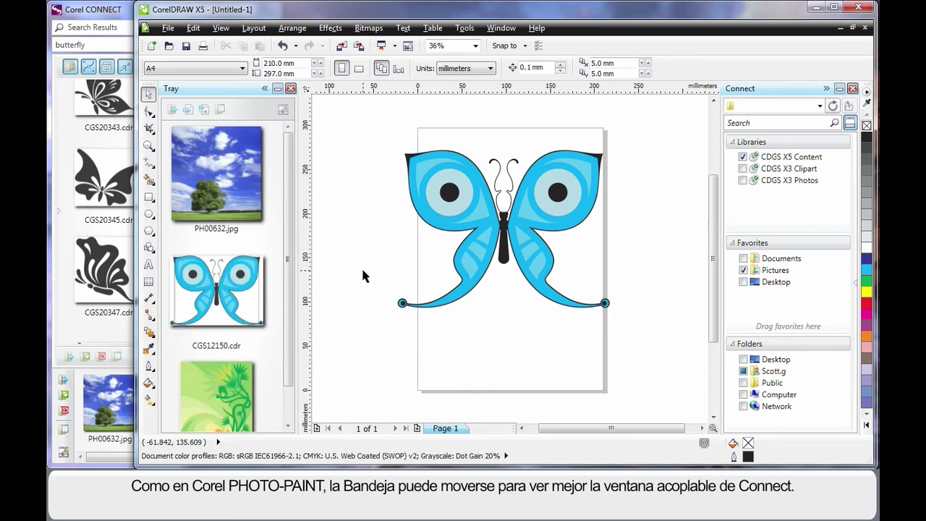